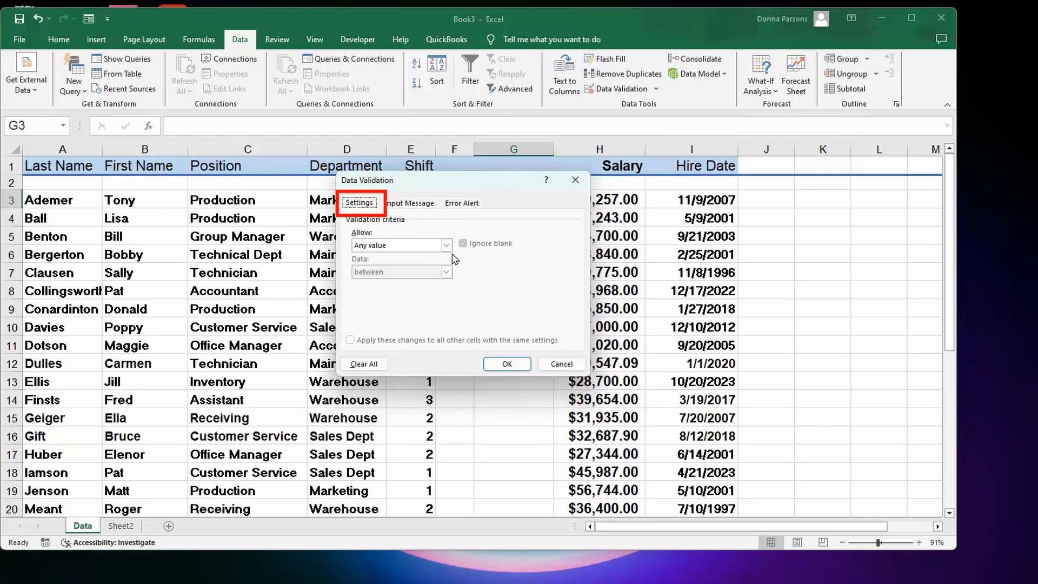
- Restrict cell G3 to whole numbers between 1 and 3 in the validation settings
left_click(447, 246)
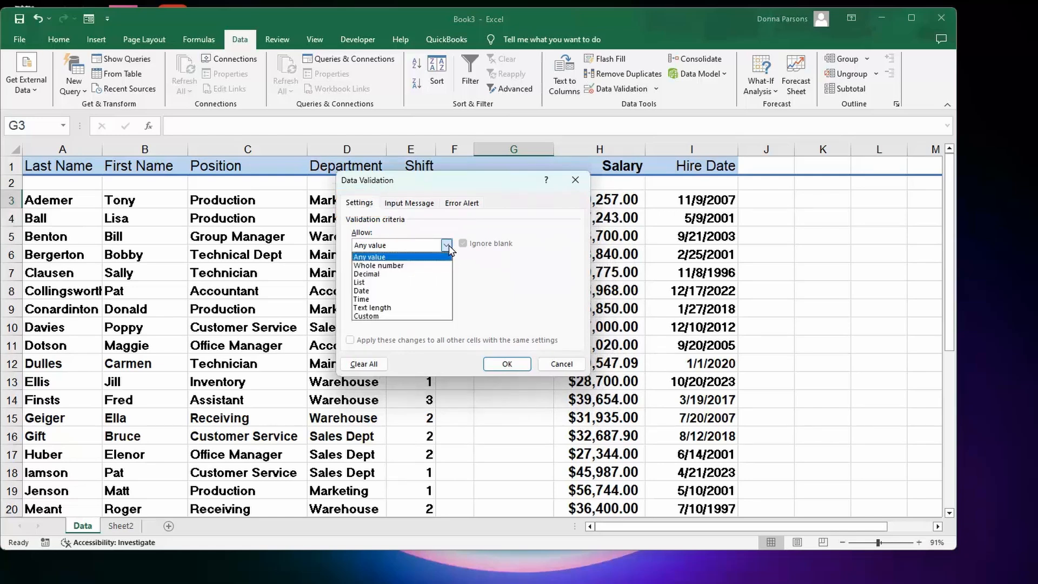
left_click(409, 266)
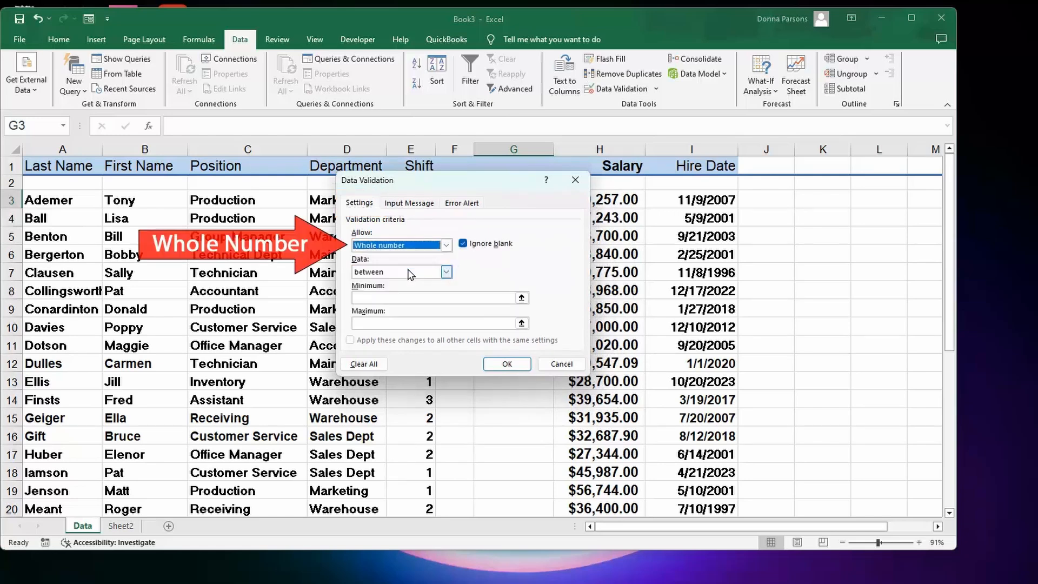
left_click(447, 272)
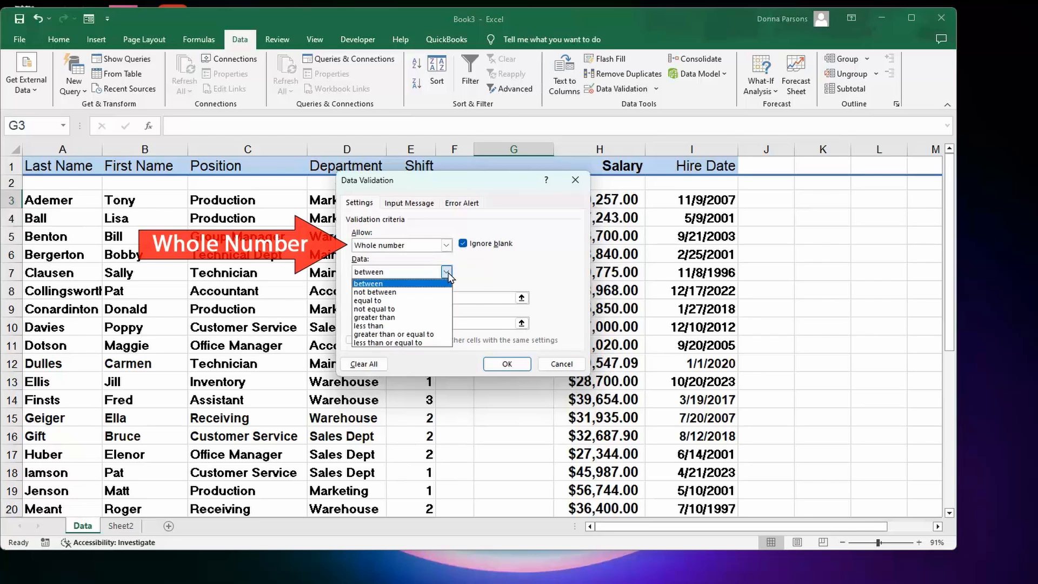
left_click(412, 284)
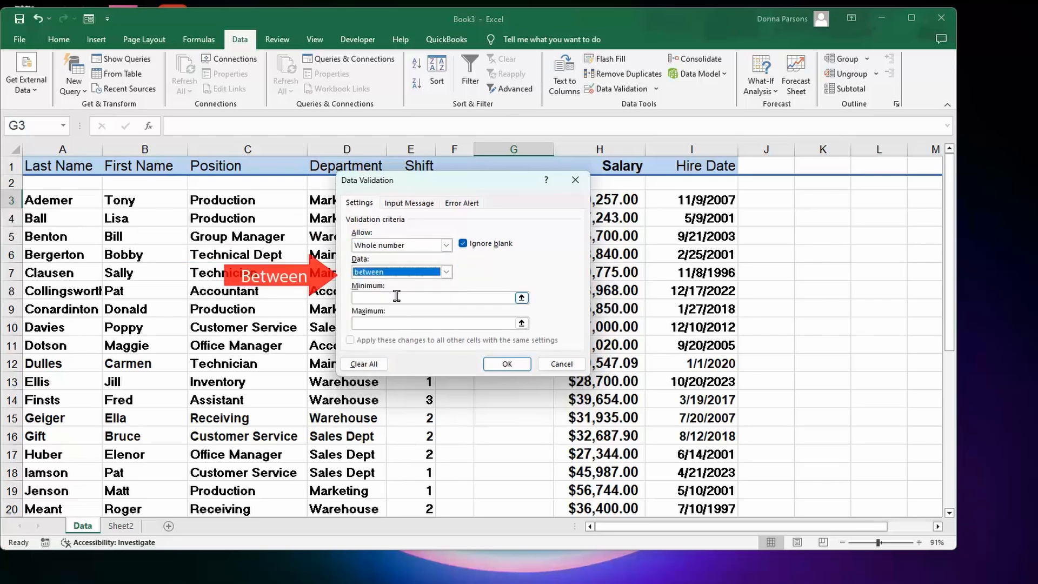
left_click(393, 296)
type("1")
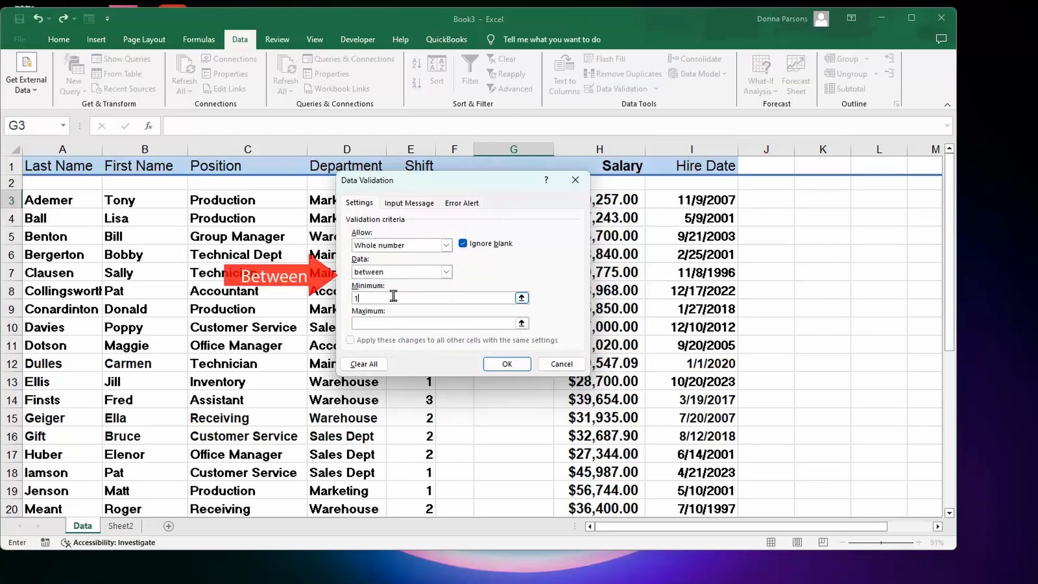
left_click(384, 320)
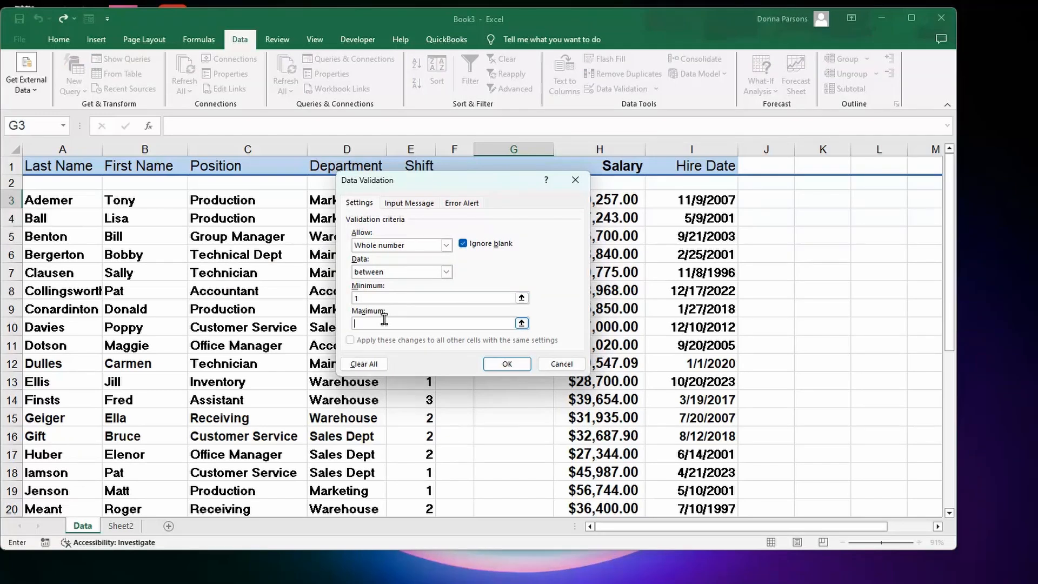
type("3")
- Set the error alert style to Information with the message "must be beteen 1 and 3" and apply the validation
left_click(403, 207)
left_click(468, 205)
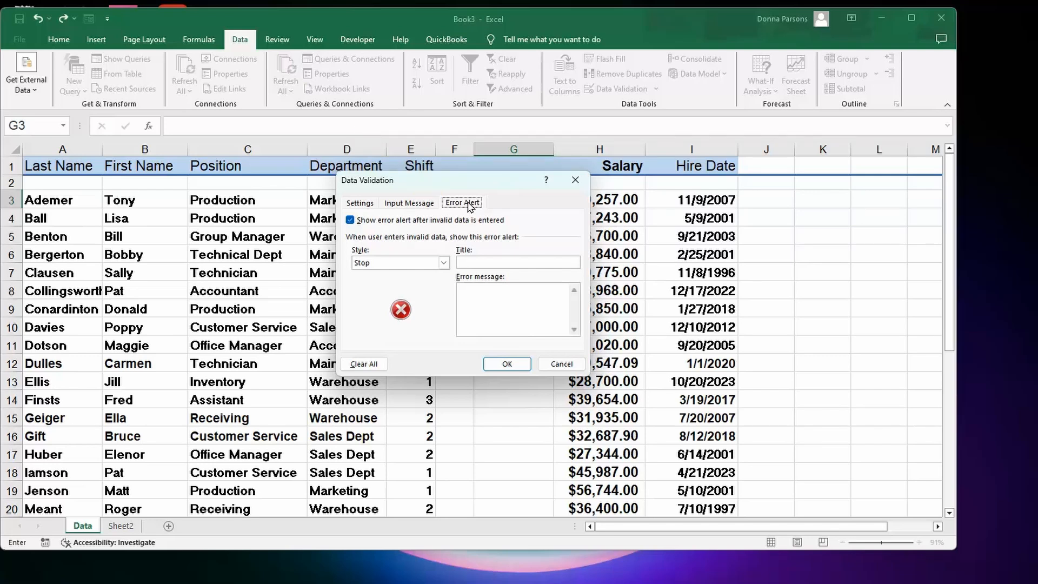
left_click(444, 263)
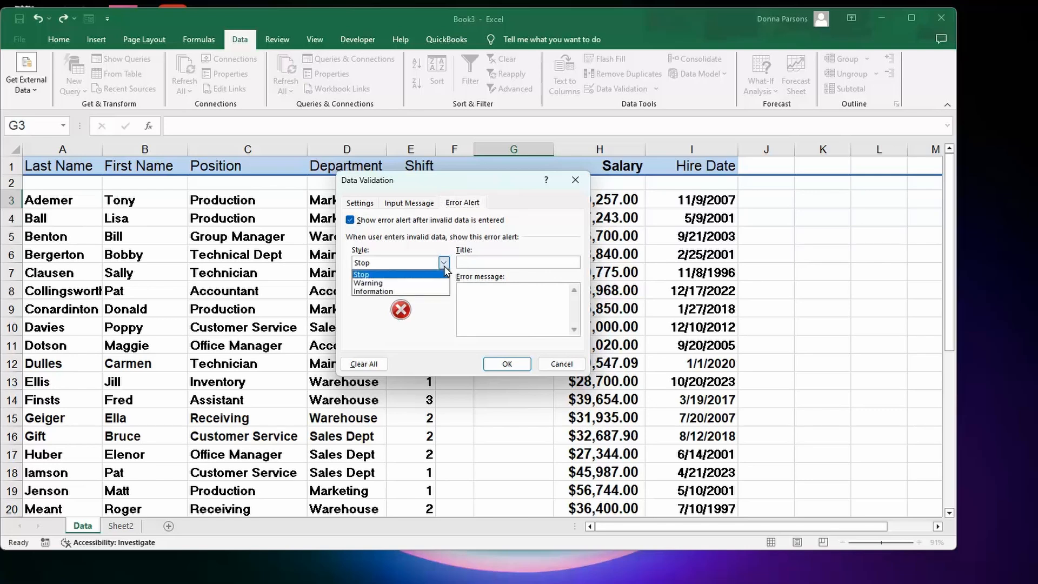
left_click(425, 292)
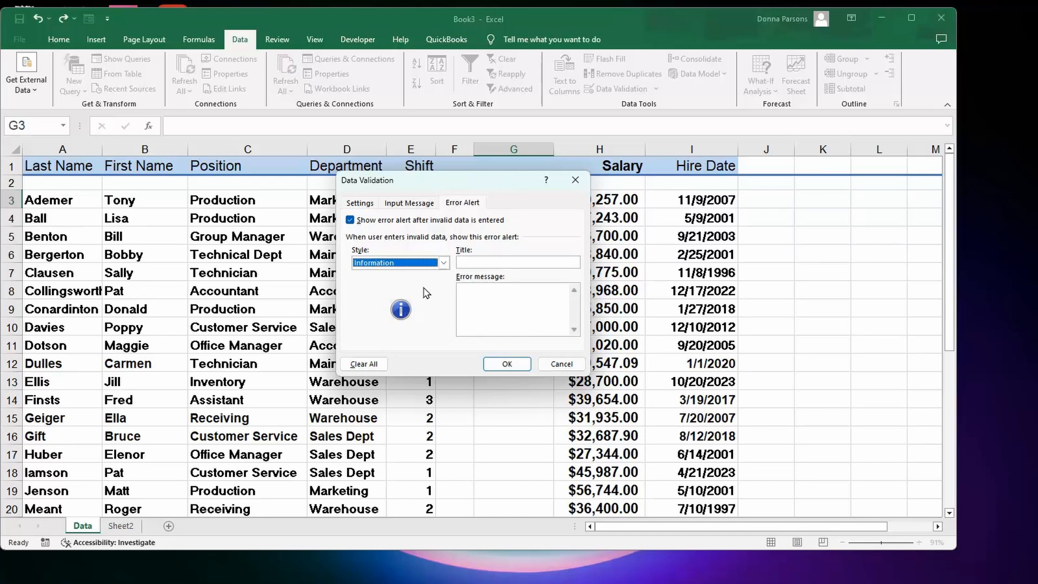
left_click(509, 296)
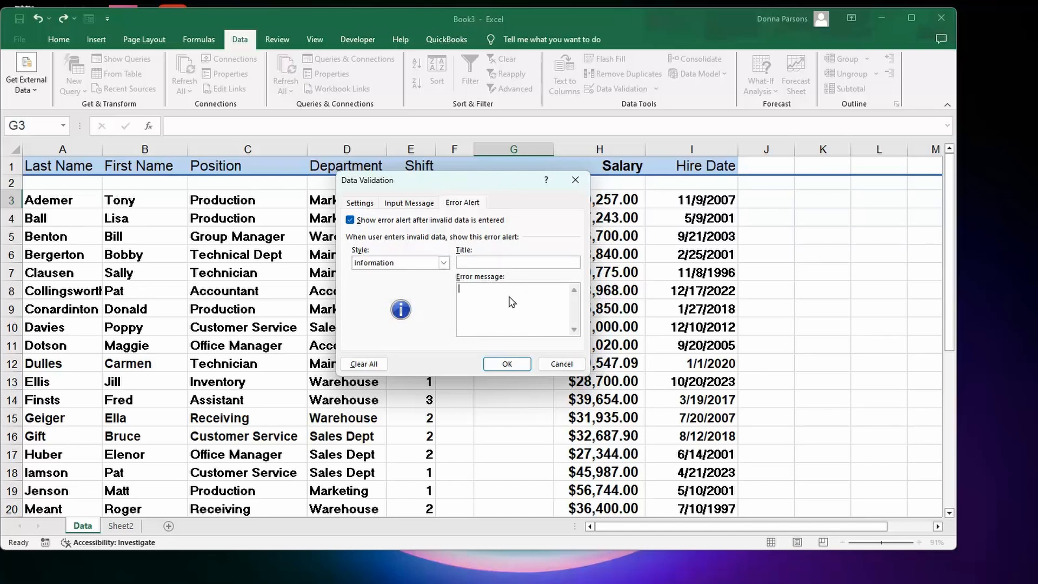
type("must be beteen")
type(" 1 and")
type(" 5")
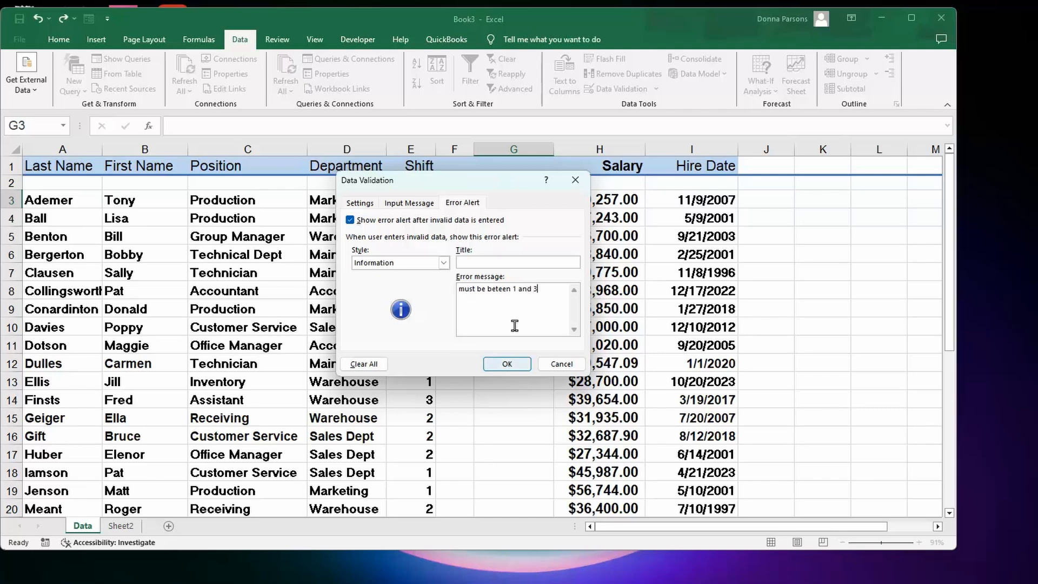
left_click(503, 364)
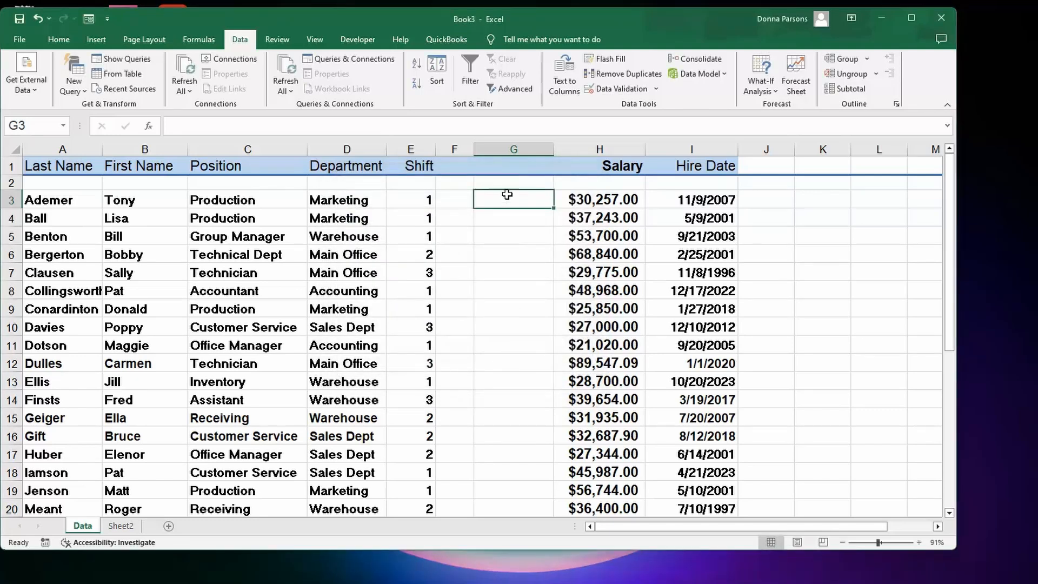
- Test the rule by entering 4 in G3 and accepting the alert
type("4")
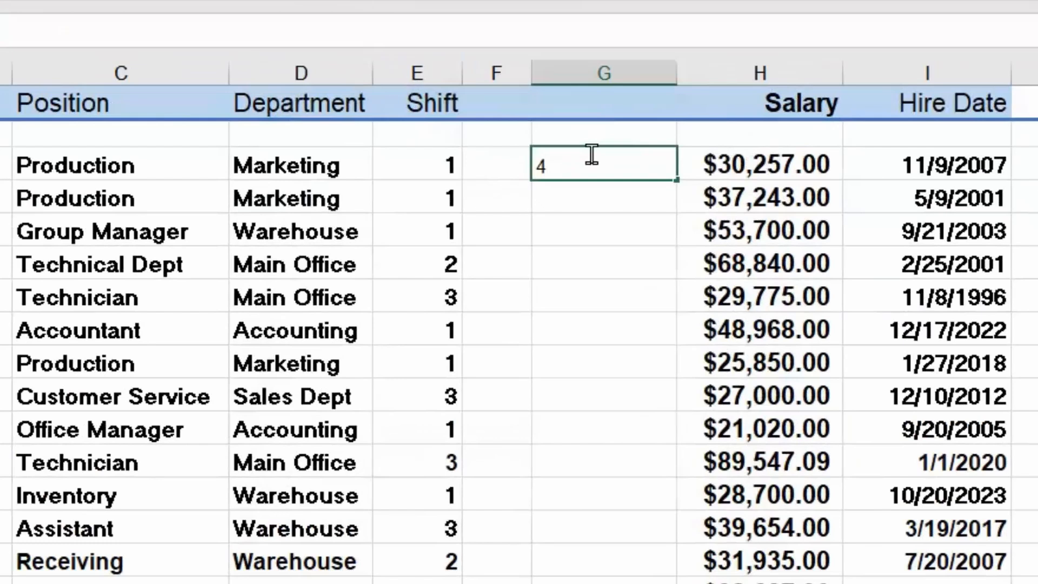
key("Return")
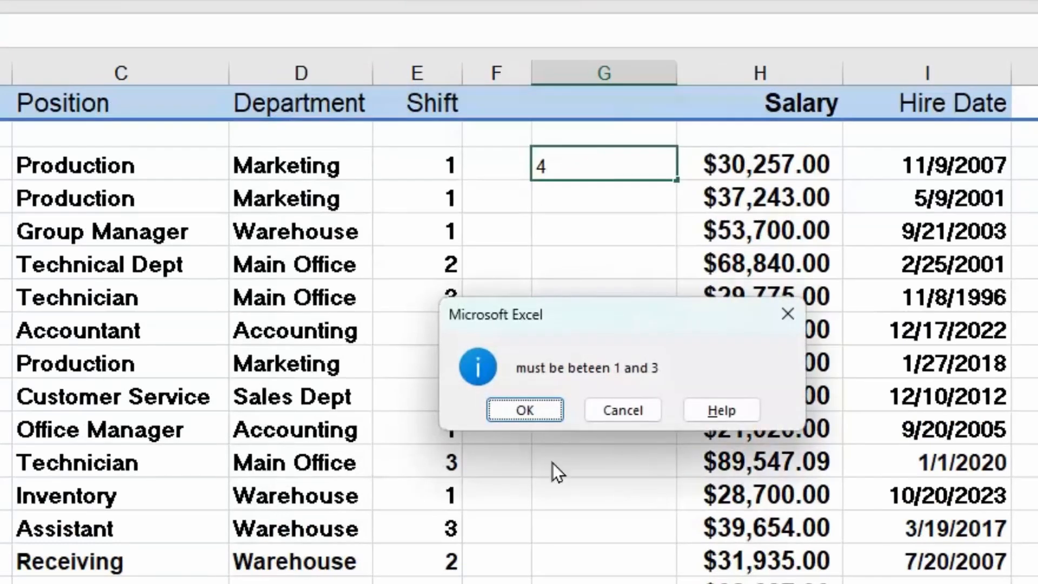
left_click(528, 410)
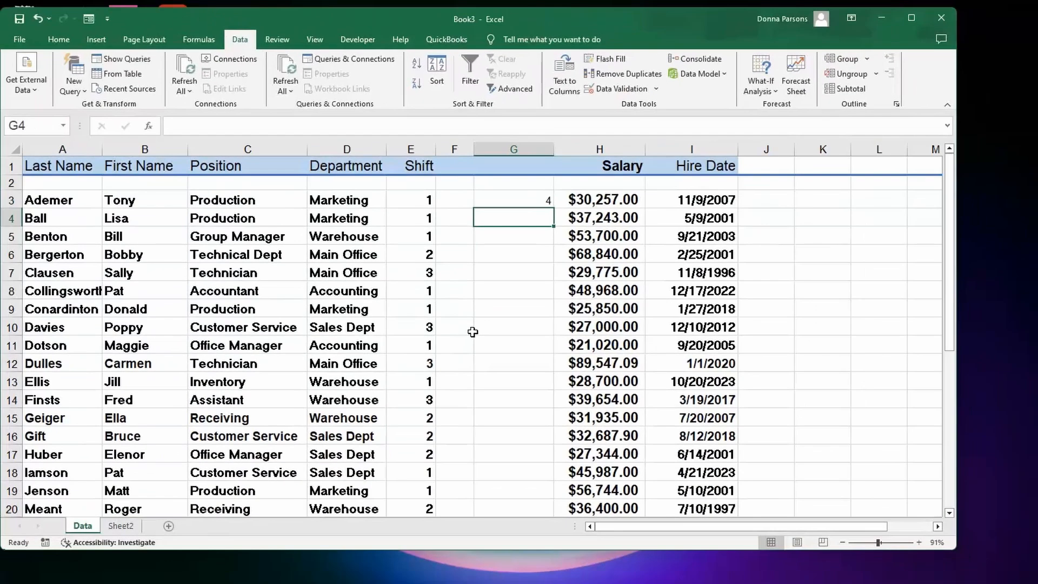
left_click(656, 89)
left_click(653, 106)
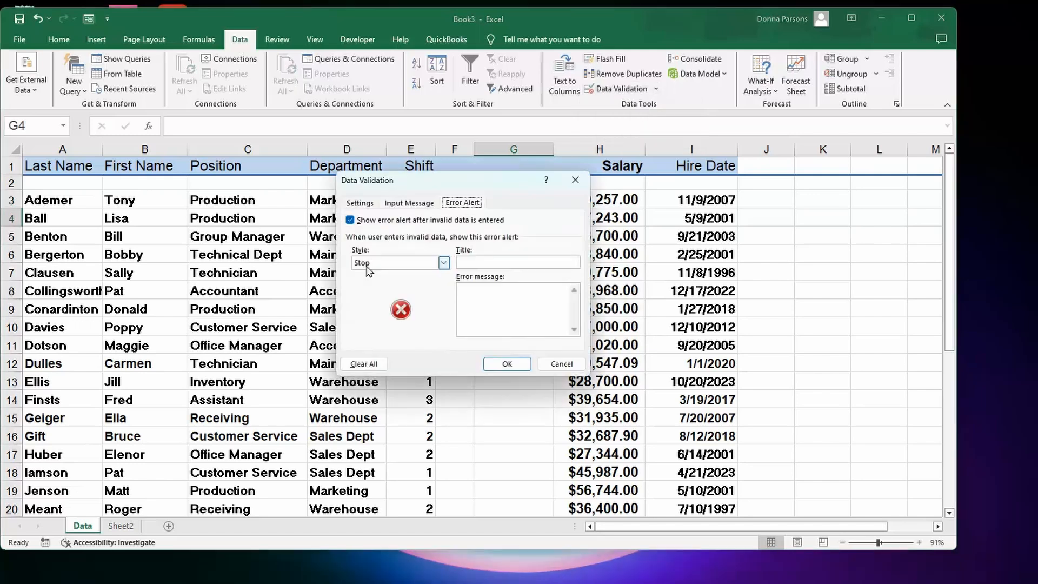
left_click(444, 262)
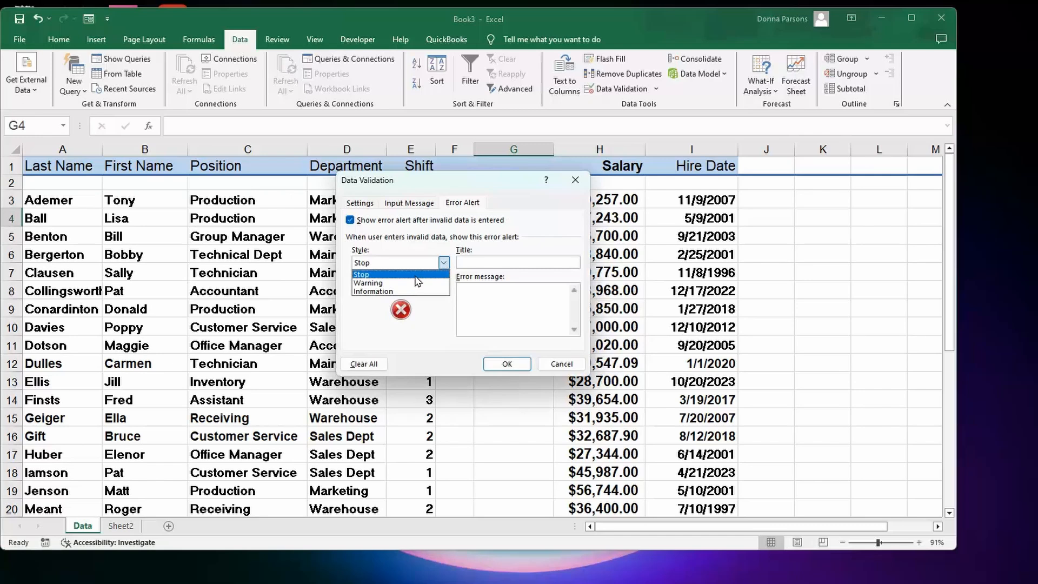
left_click(509, 366)
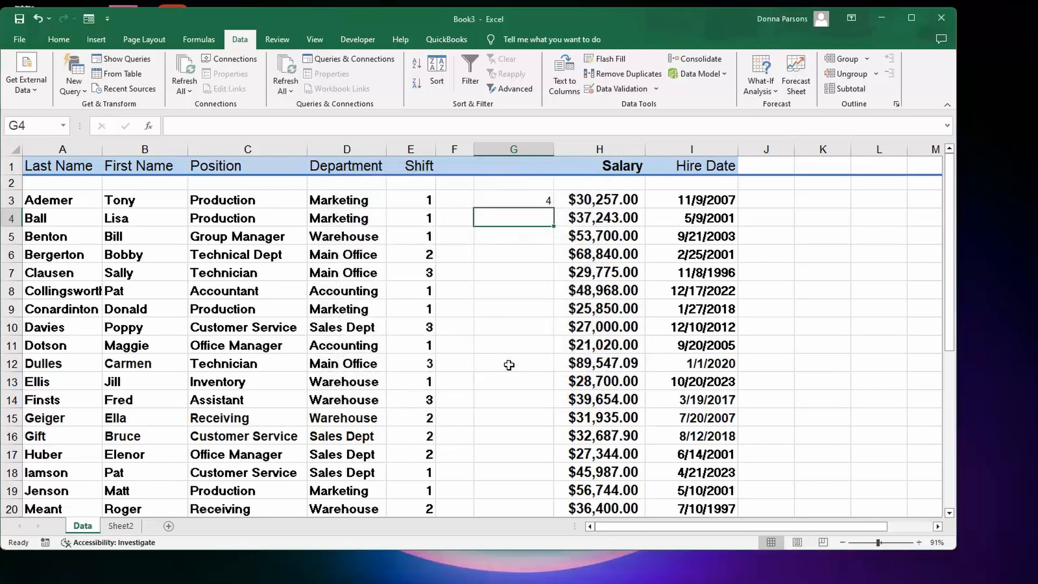
- Circle invalid data on the sheet
left_click(503, 198)
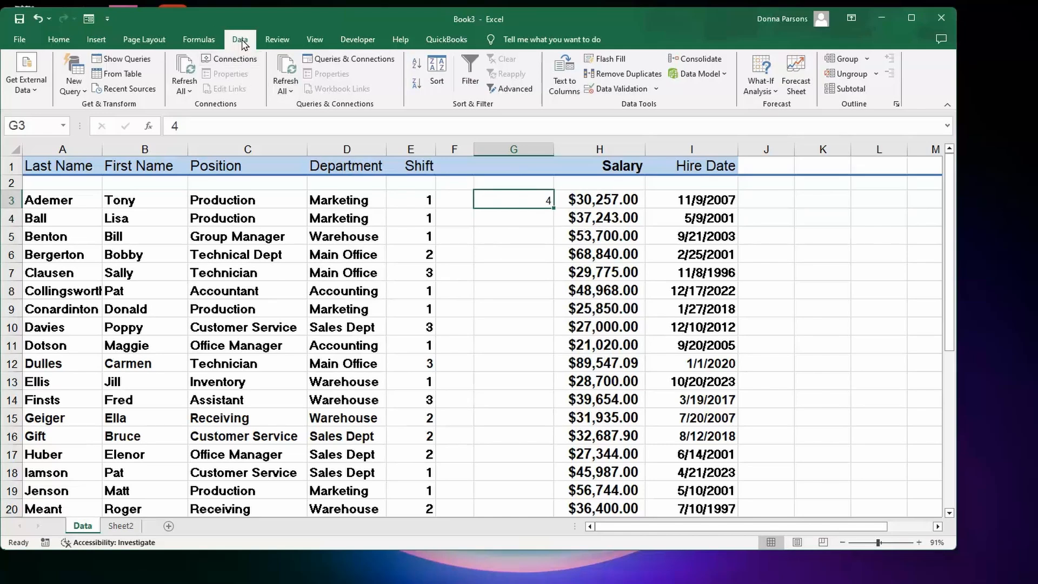
left_click(508, 309)
left_click(509, 321)
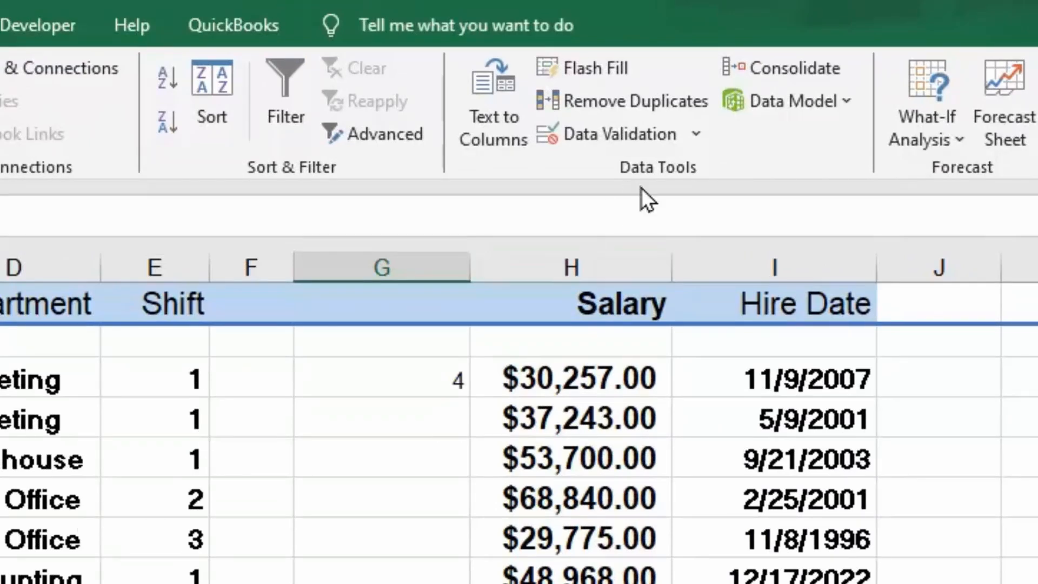
left_click(695, 133)
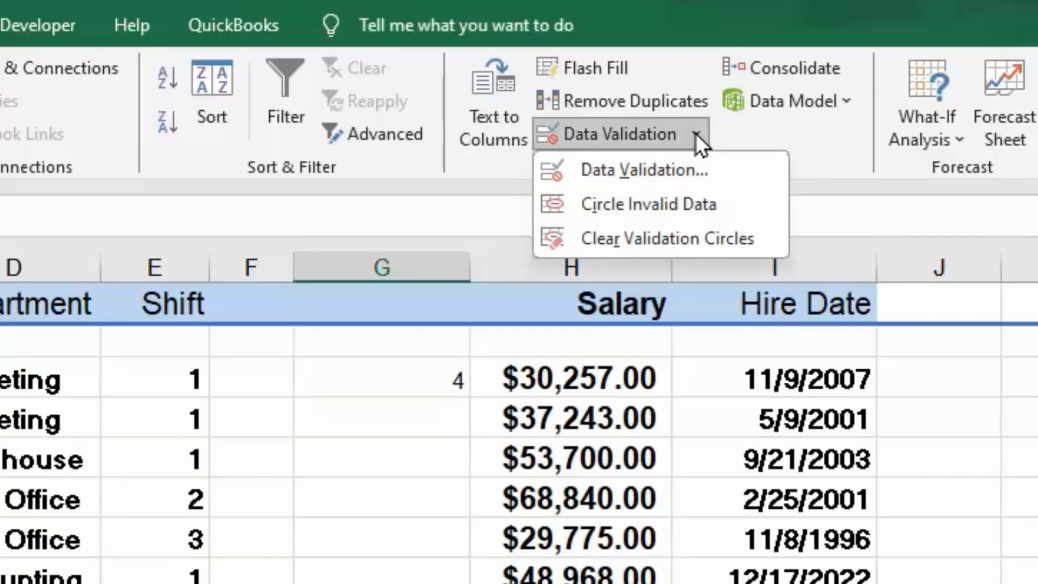
left_click(663, 203)
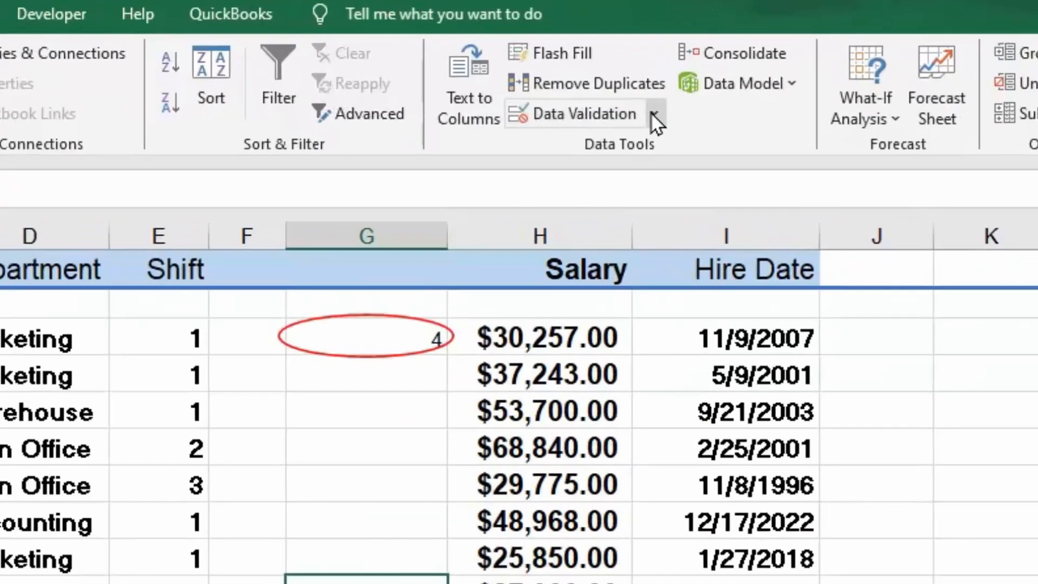
- Clear the validation circles
left_click(655, 90)
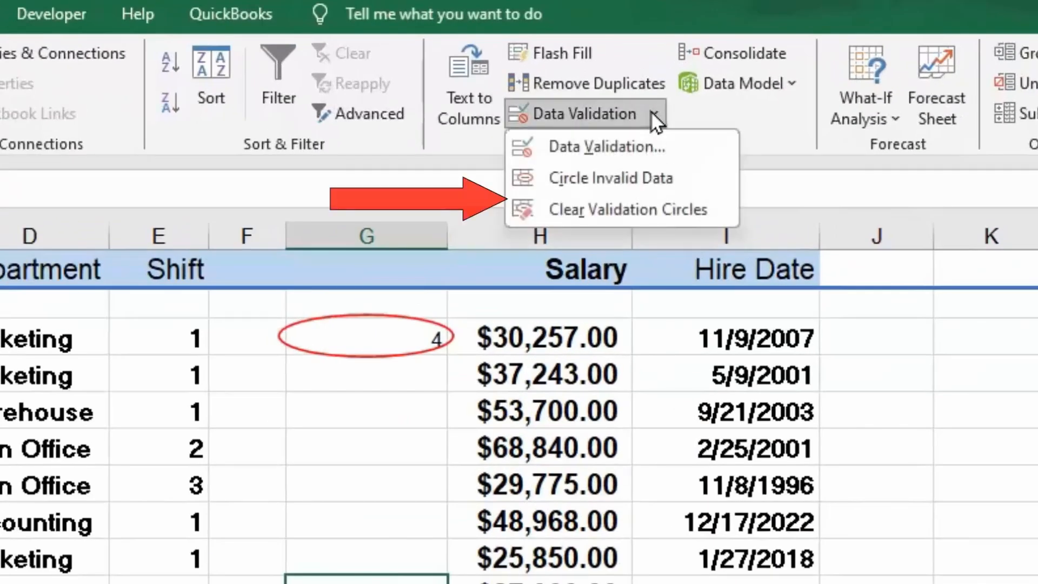
left_click(650, 213)
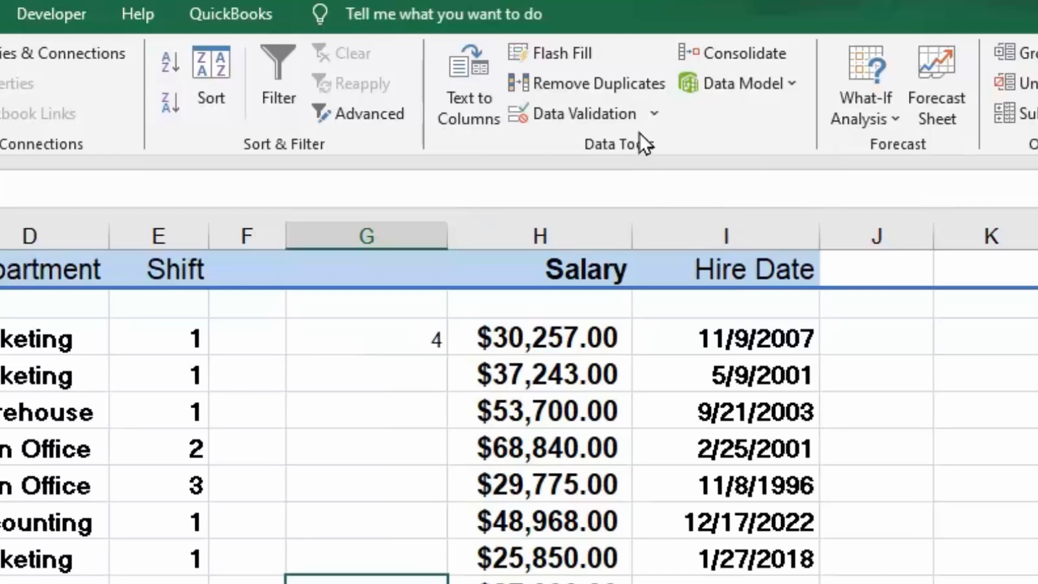
left_click(652, 114)
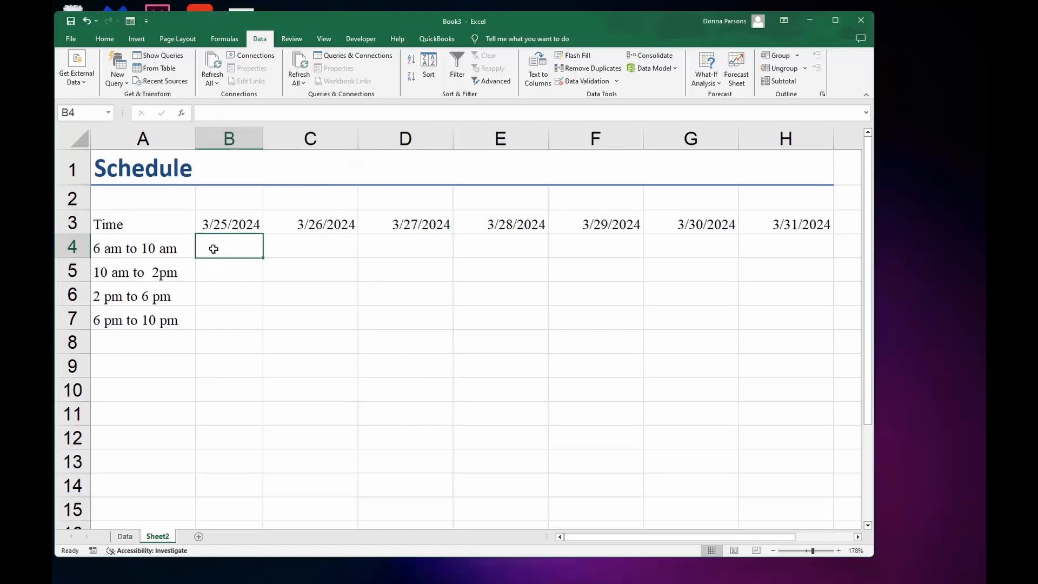
- On the Schedule sheet, open data validation for B4 and allow a List
mouse_move(599, 537)
left_mouse_down()
mouse_move(633, 532)
mouse_move(596, 536)
left_mouse_up()
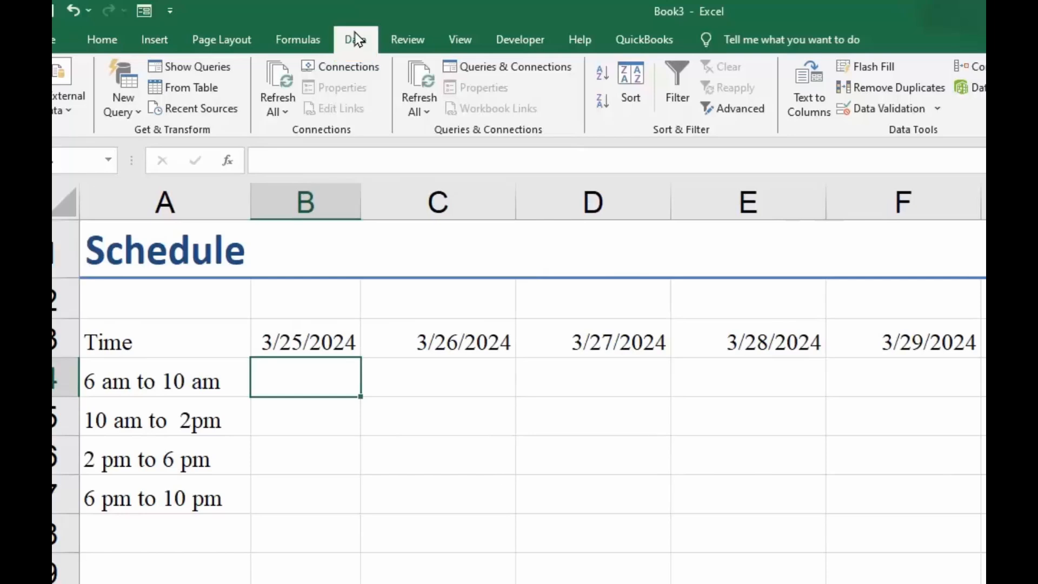
left_click(938, 109)
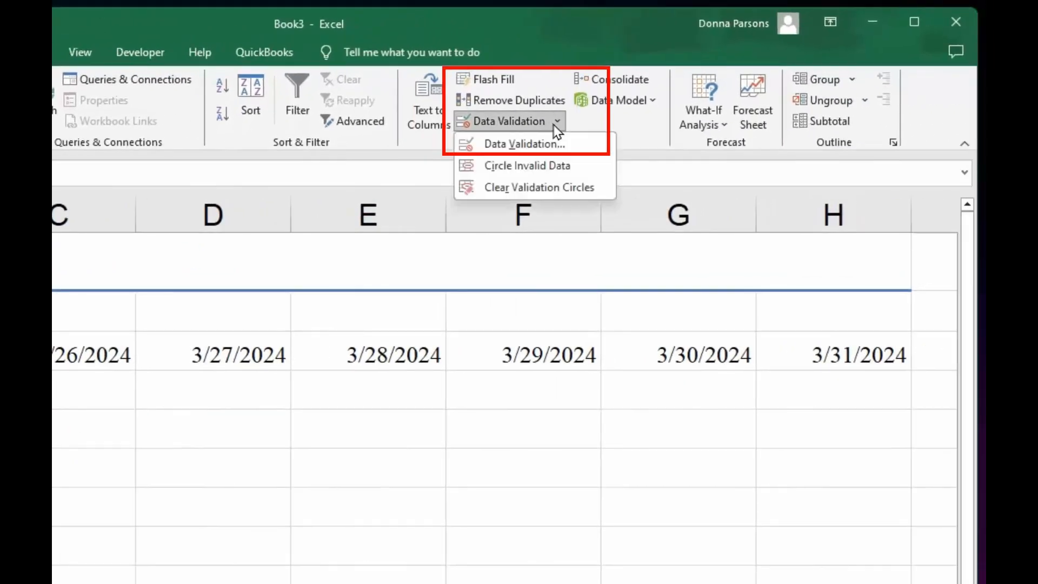
left_click(542, 143)
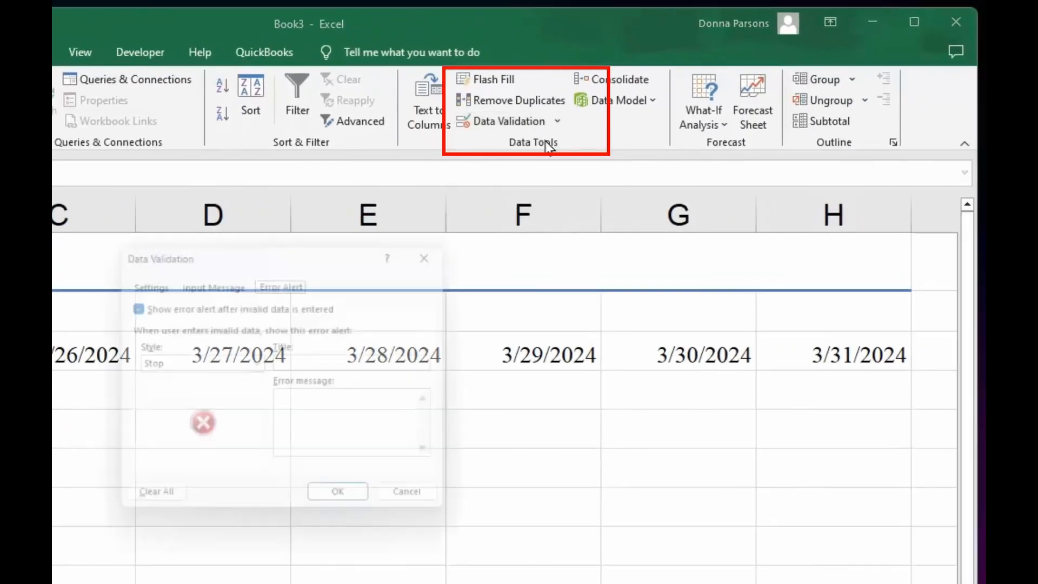
left_click(144, 281)
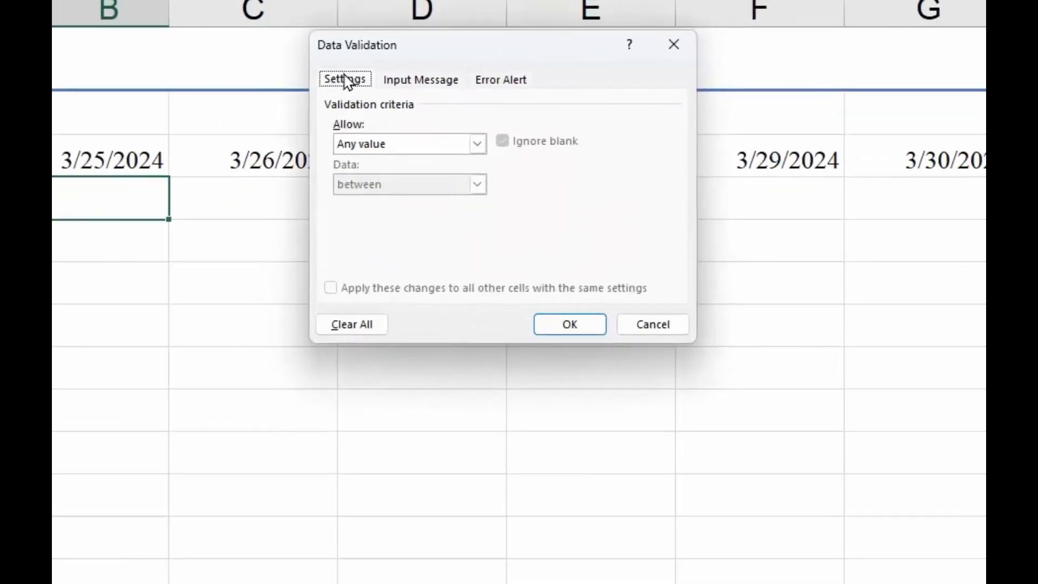
left_click(476, 145)
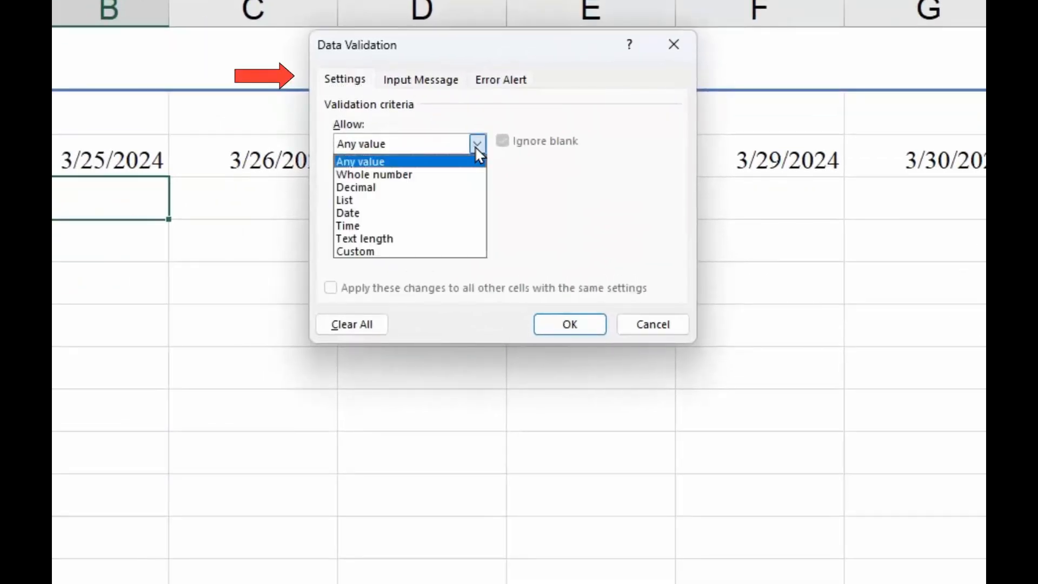
left_click(424, 202)
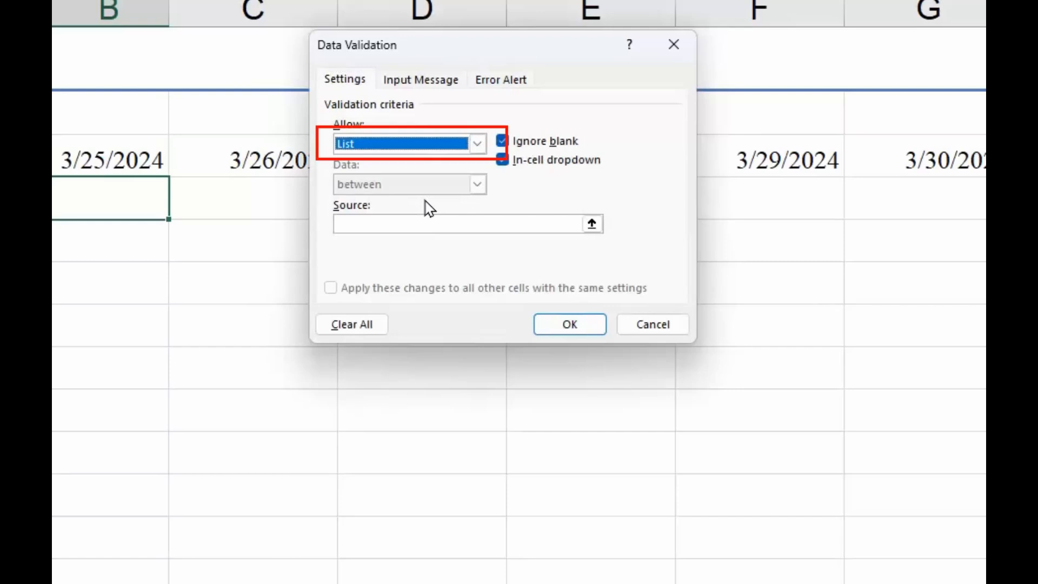
- Set the list source to the employee names in J2:J12 and apply the validation
left_click(396, 223)
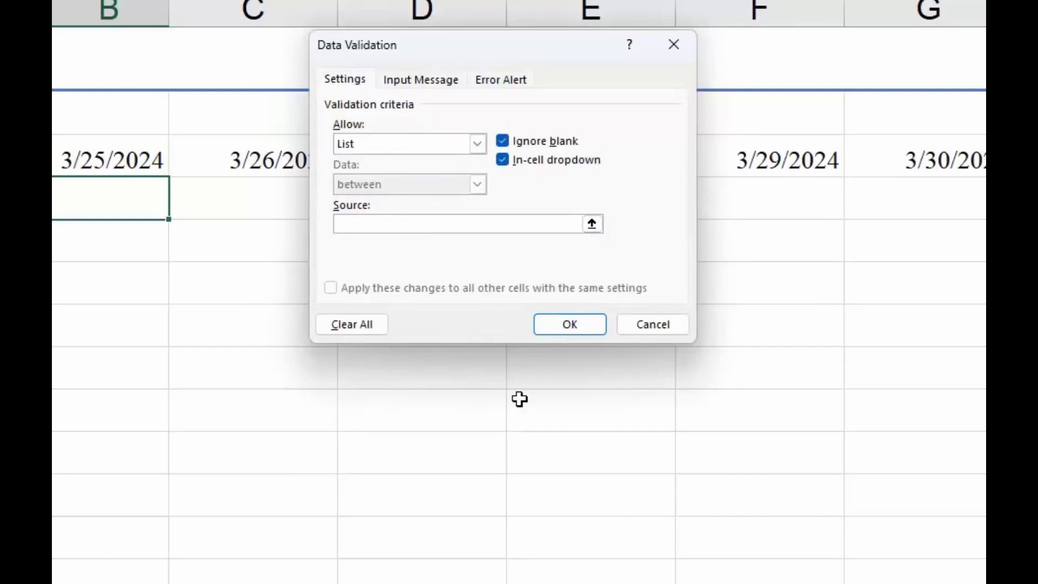
scroll(519, 411, "right", 3)
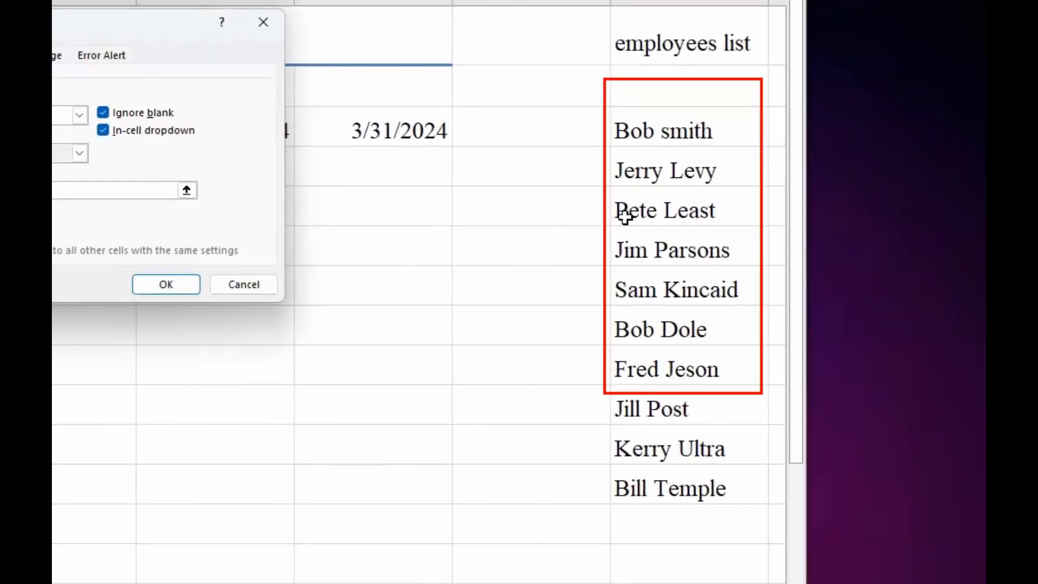
left_click(634, 89)
left_click_drag(635, 89, 667, 491)
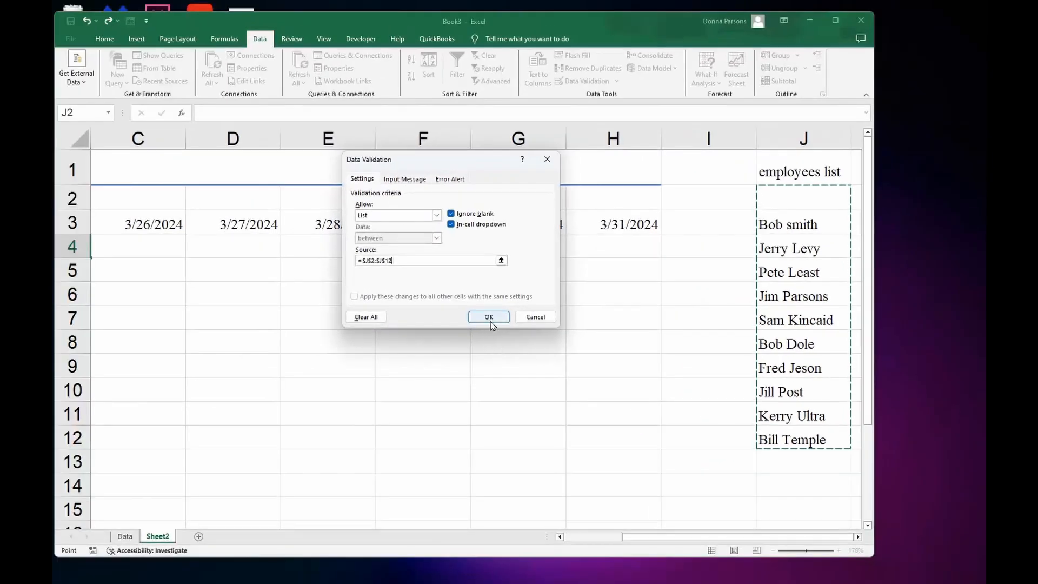
left_click(489, 318)
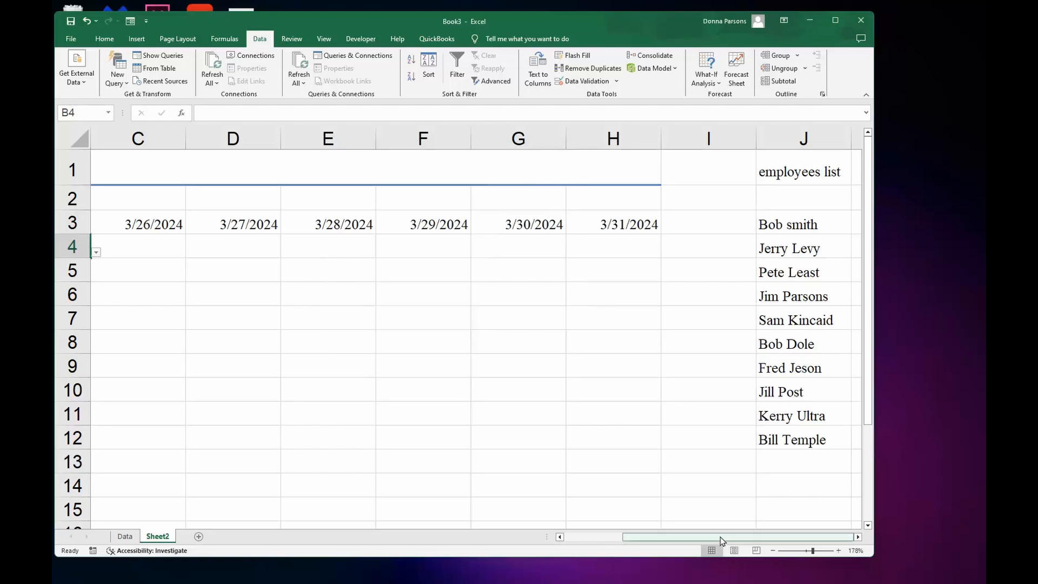
- Open the in-cell dropdown in B4 to check the employee list
left_click_drag(718, 540, 645, 539)
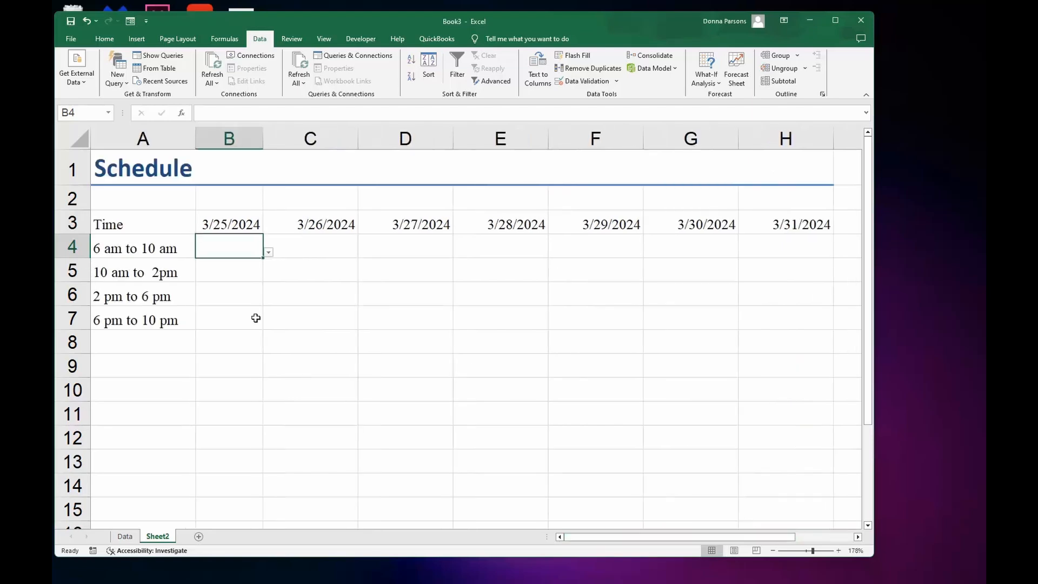
left_click(269, 252)
left_click(227, 251)
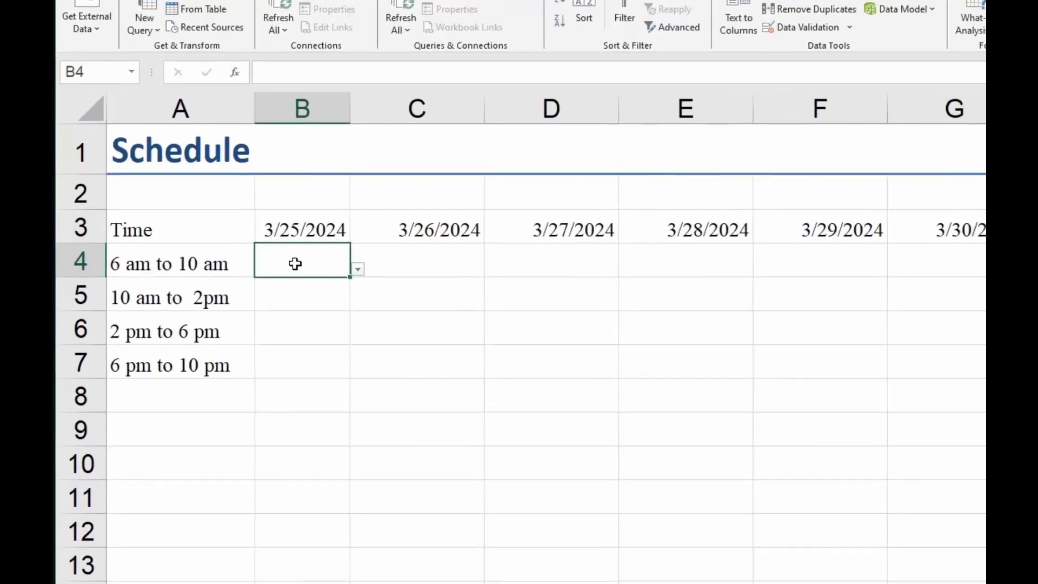
left_click(587, 287)
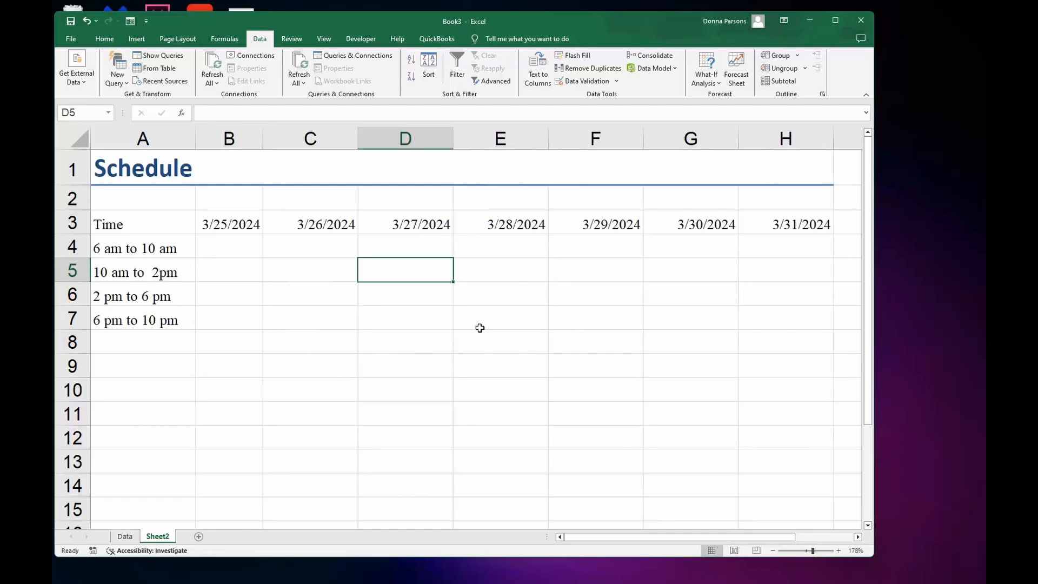
- Select all cells that contain data validation using Find & Select
left_click(104, 39)
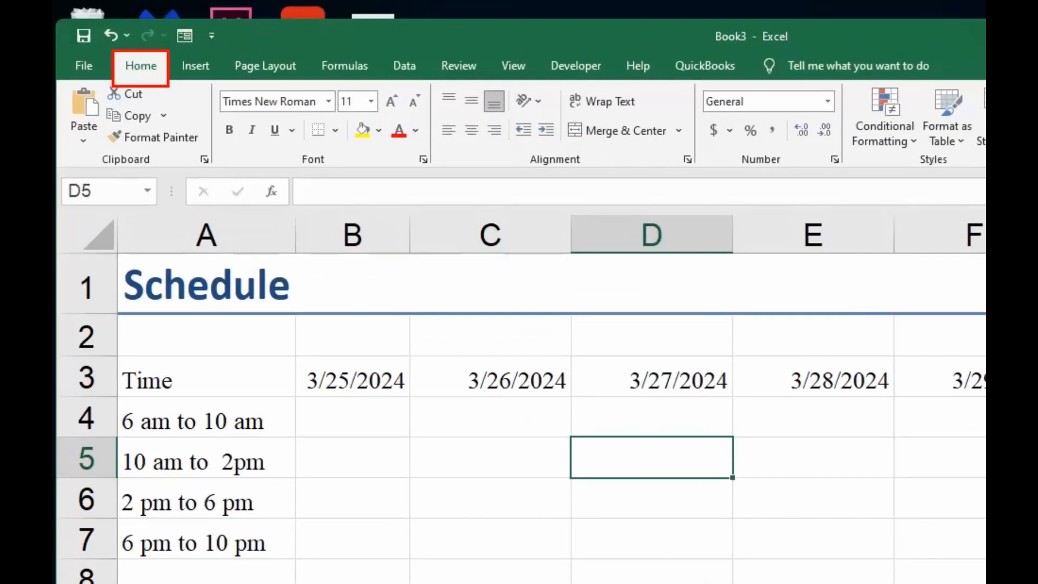
left_click(731, 109)
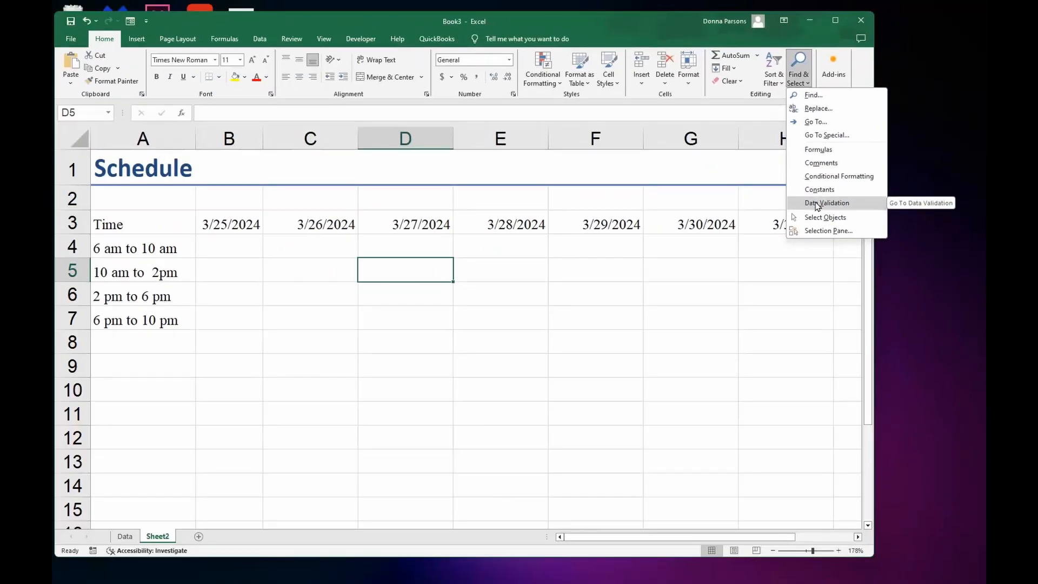
left_click(816, 203)
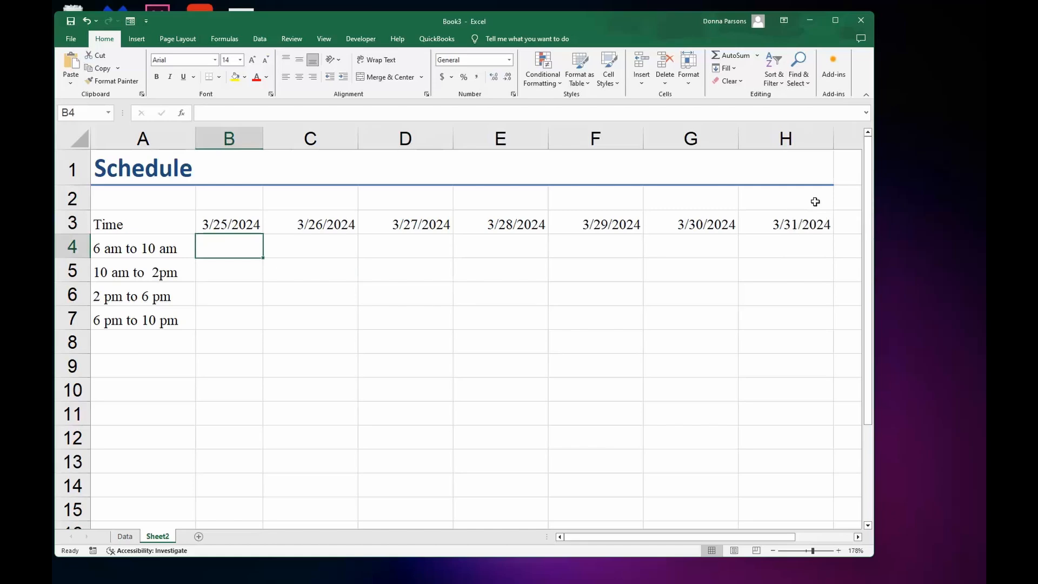